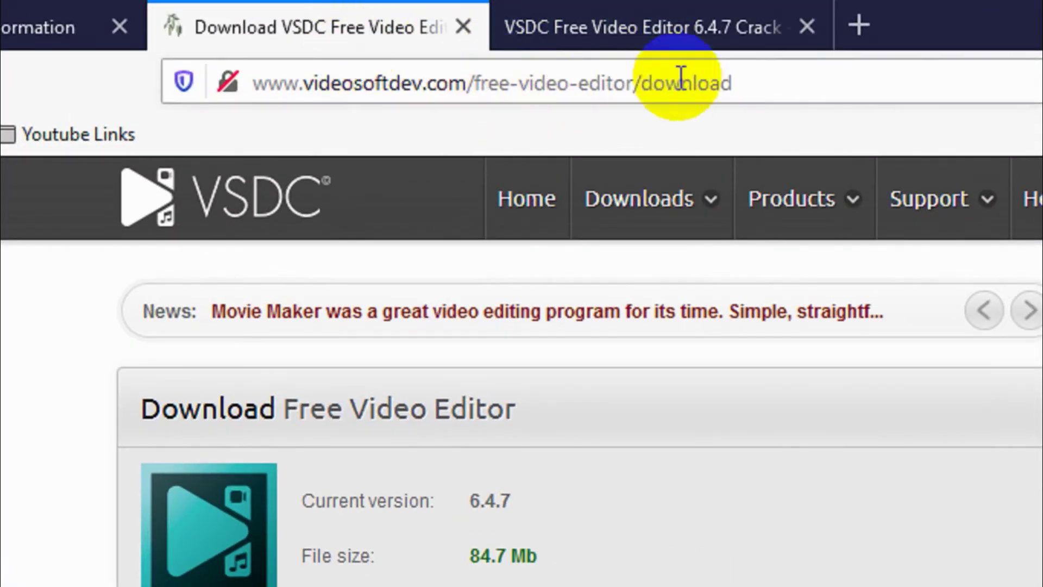
# Launch the downloaded video_editor_x64.exe installer from the browser's downloads, minimize the browser and refresh the desktop.
pyautogui.moveTo(643, 223)
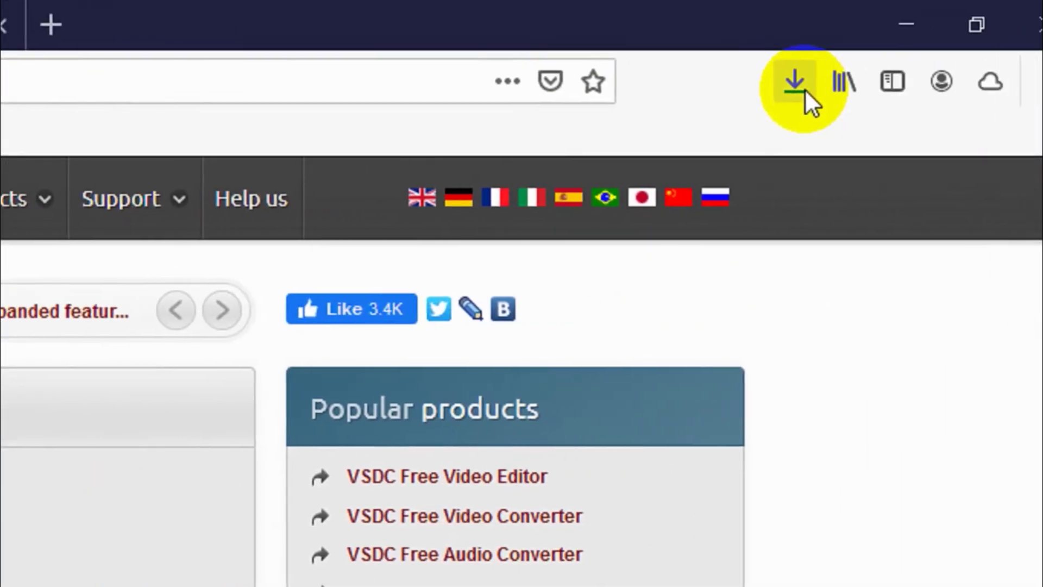
pyautogui.click(782, 87)
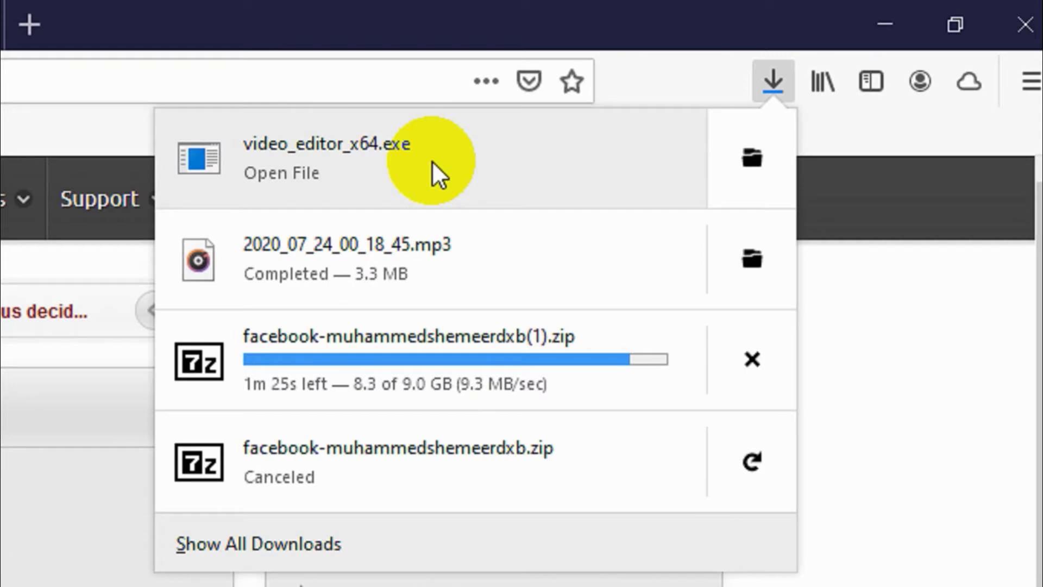
pyautogui.click(432, 161)
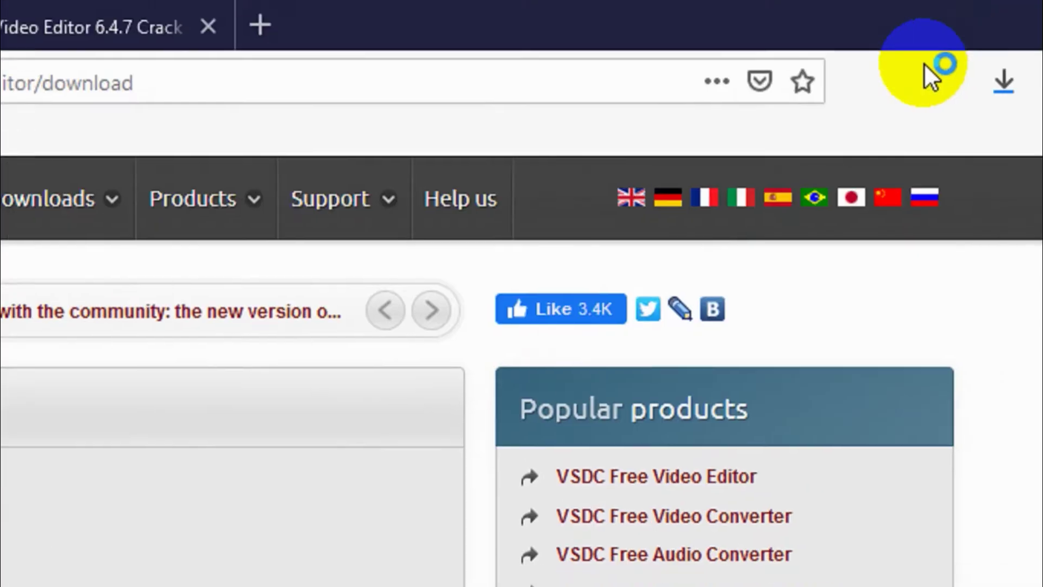
pyautogui.click(870, 22)
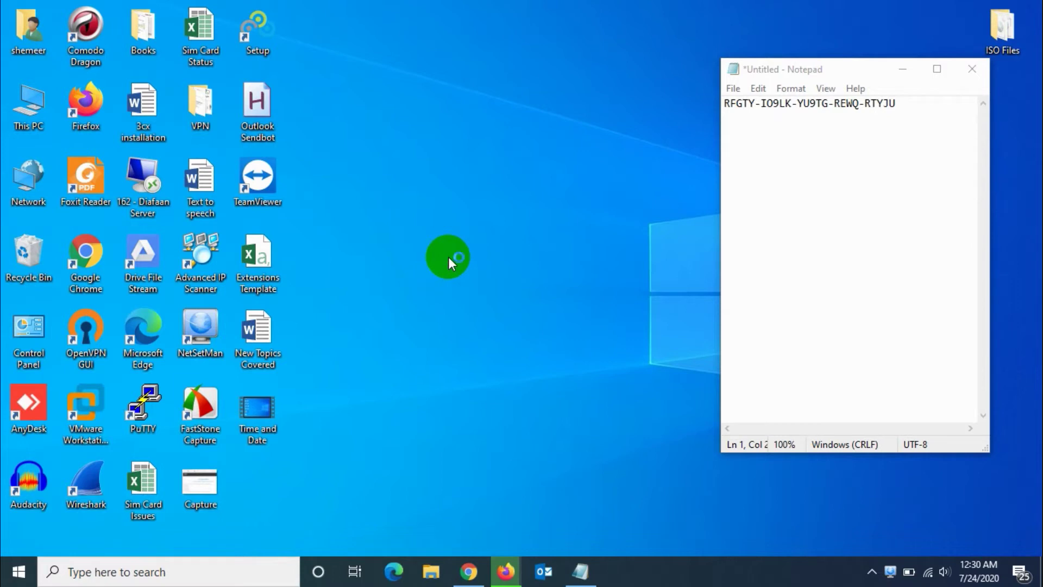
pyautogui.rightClick(416, 226)
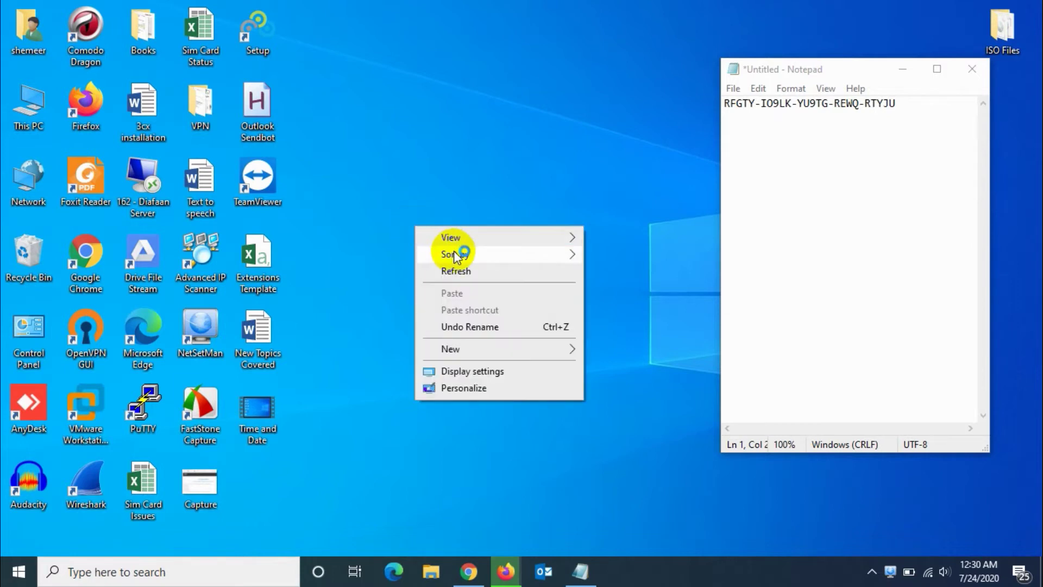
pyautogui.click(466, 273)
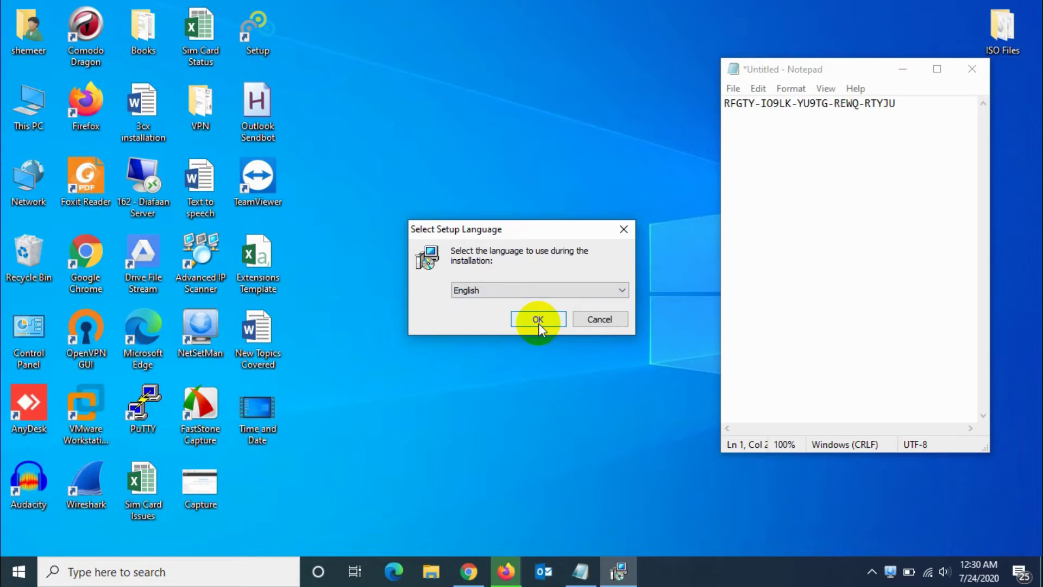
# Start the VSDC Free Video Editor setup in English and accept the license agreement.
pyautogui.click(329, 401)
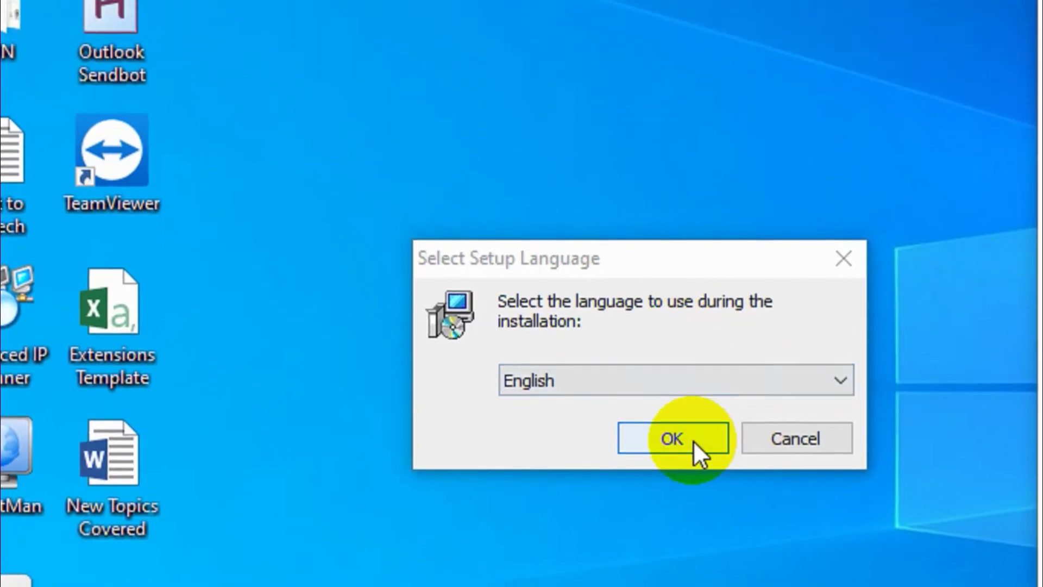
pyautogui.click(745, 194)
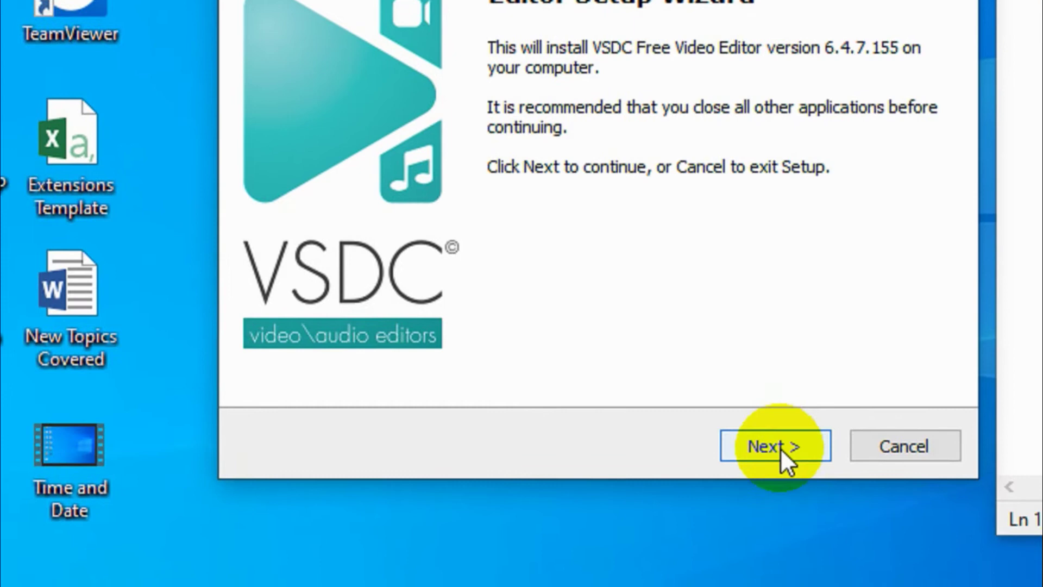
pyautogui.click(817, 586)
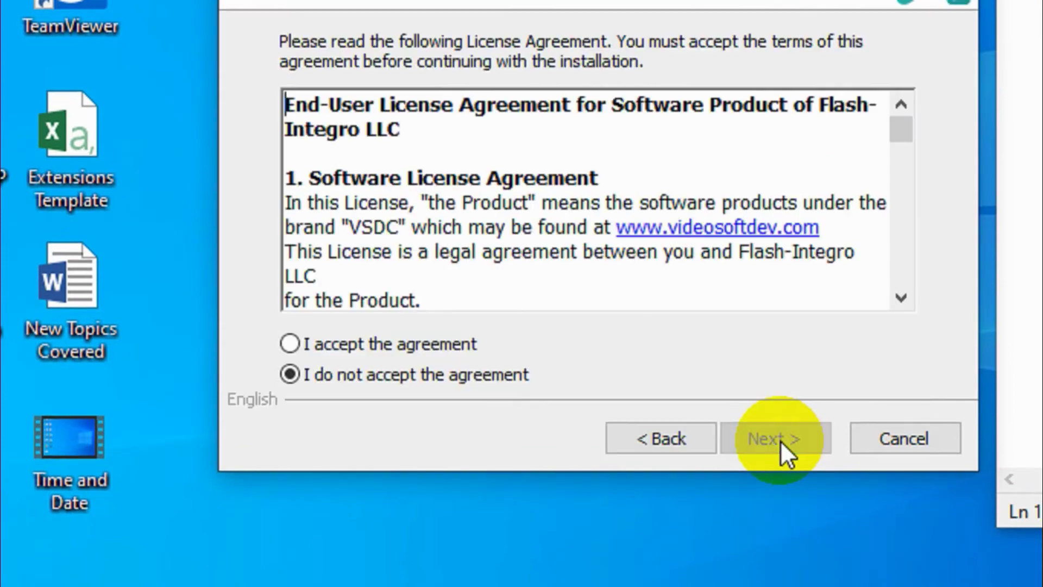
pyautogui.click(384, 347)
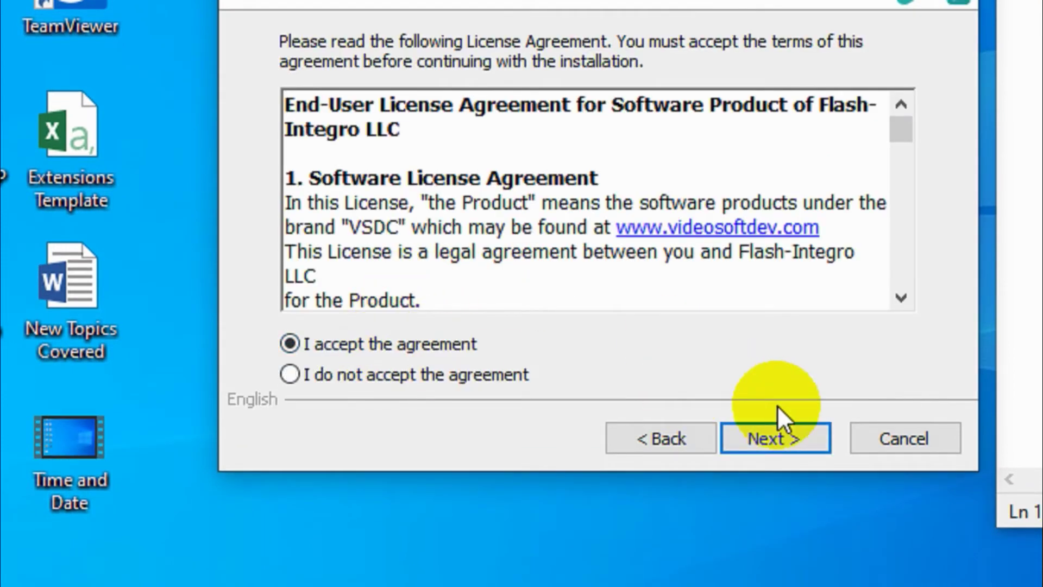
pyautogui.click(775, 437)
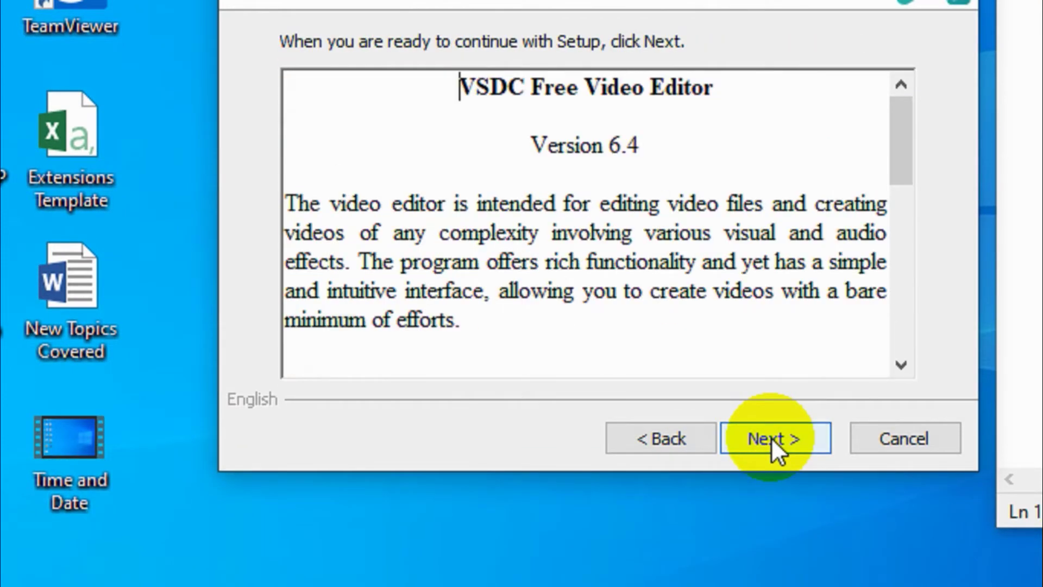
# Install into C:\Program Files\FlashIntegro with the default Start Menu folder, the Video Editor desktop icon and project file association.
pyautogui.click(771, 436)
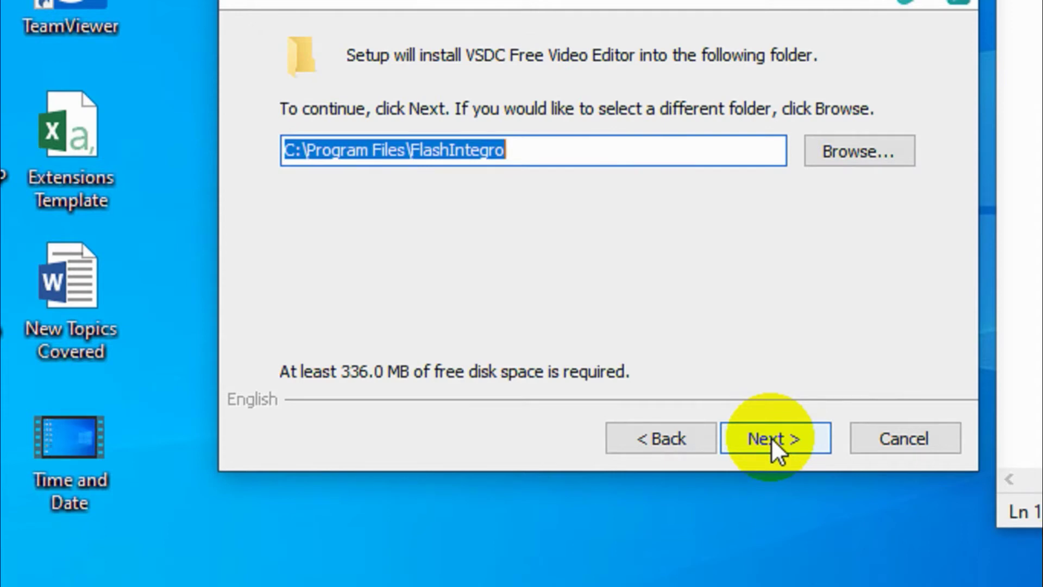
pyautogui.click(771, 437)
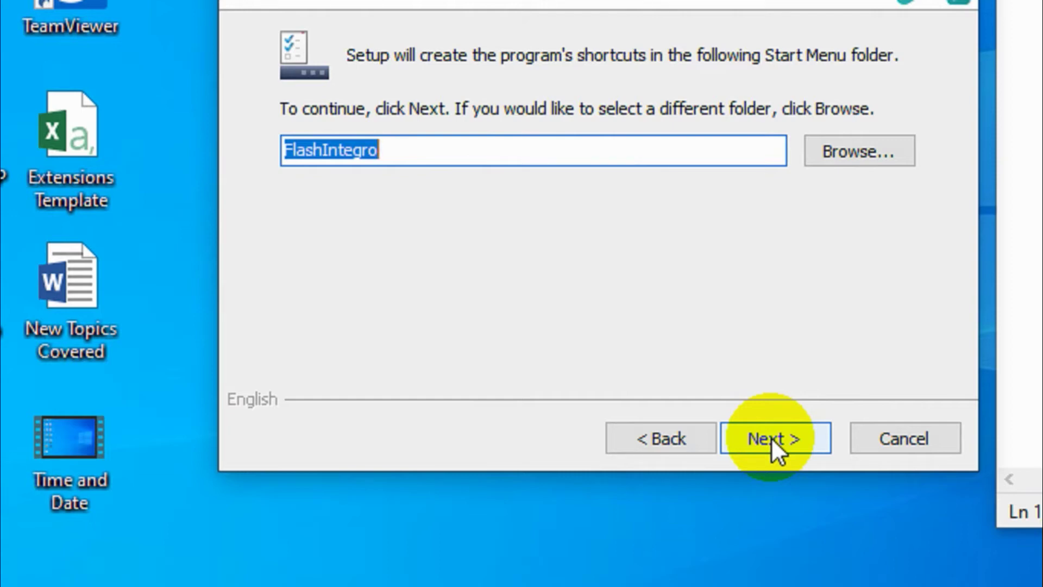
pyautogui.click(770, 437)
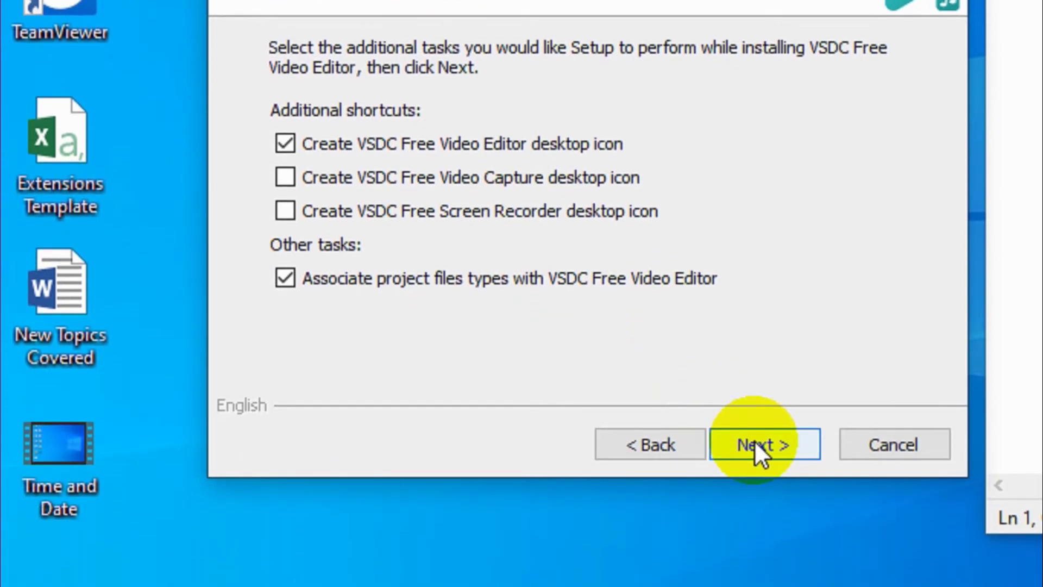
pyautogui.click(755, 443)
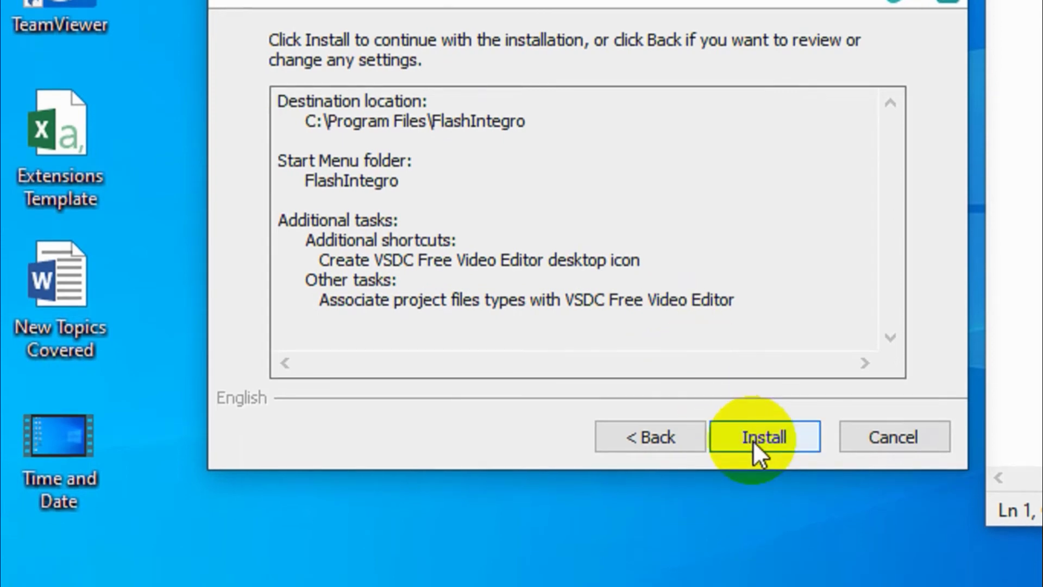
pyautogui.click(754, 440)
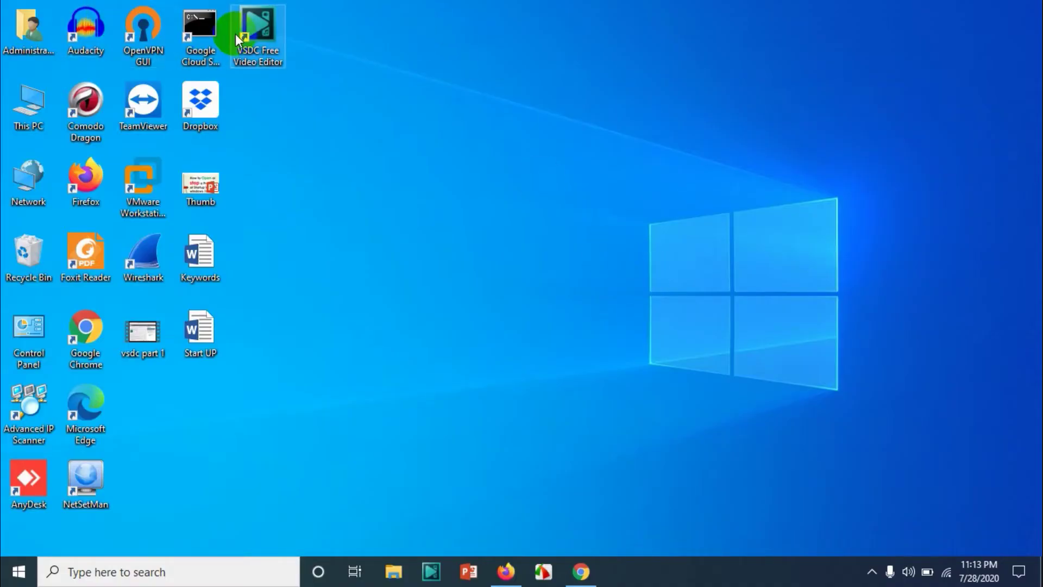
# Launch VSDC Free Video Editor and create a blank project titled "Video 1" with the default settings.
pyautogui.doubleClick(272, 38)
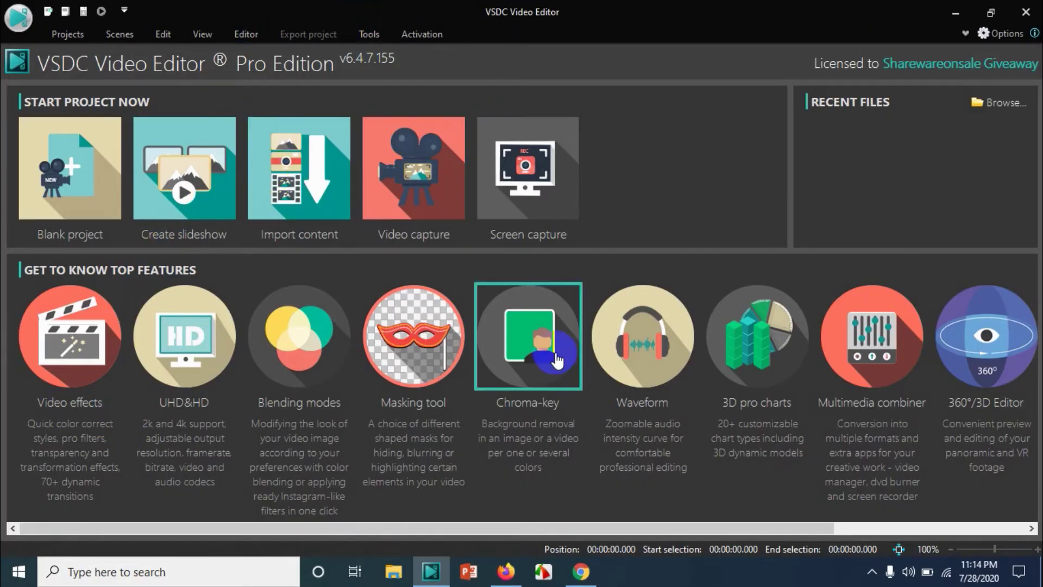
pyautogui.click(85, 179)
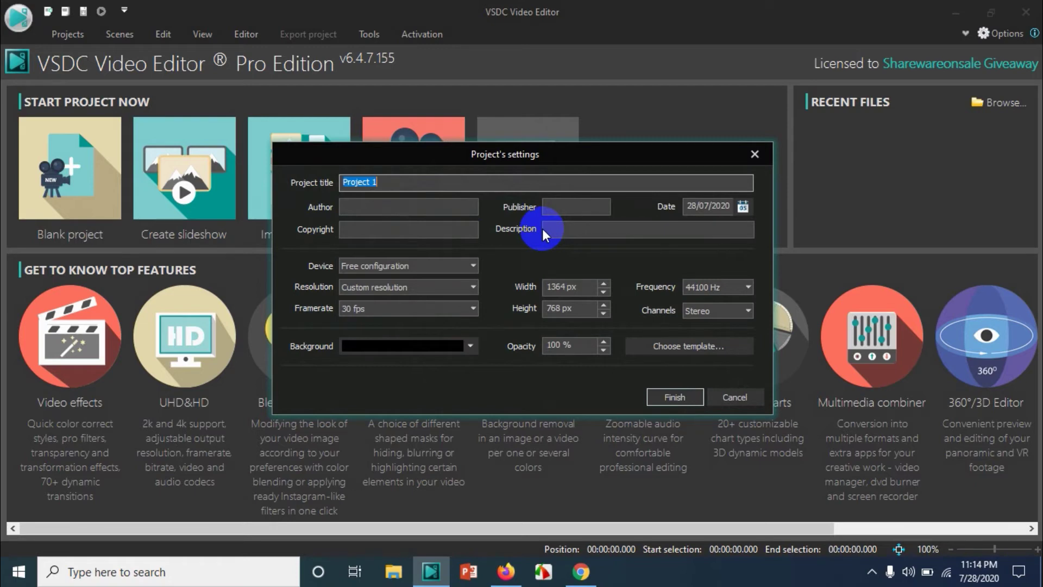
pyautogui.write('Video')
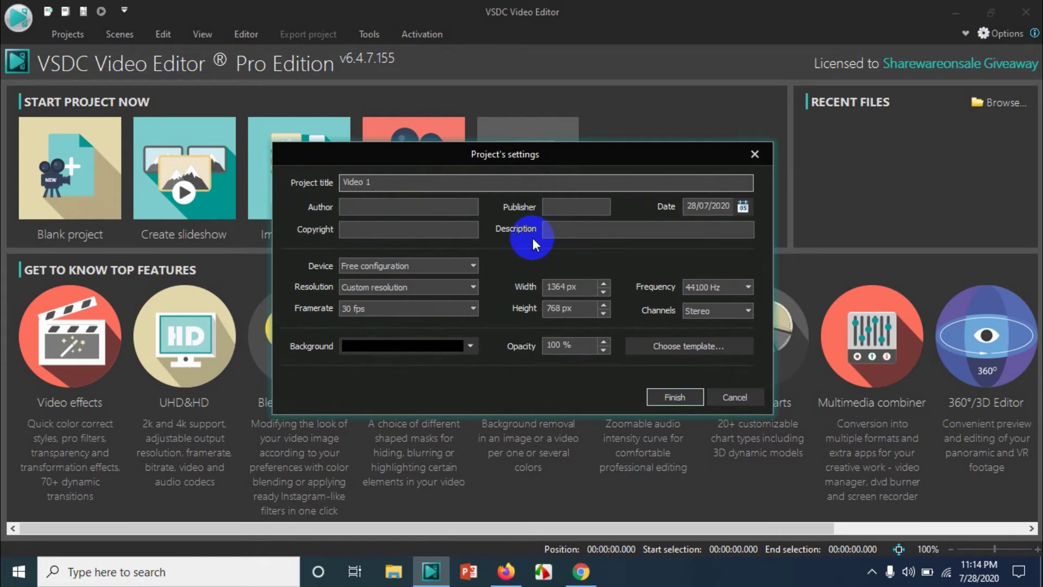
pyautogui.click(664, 396)
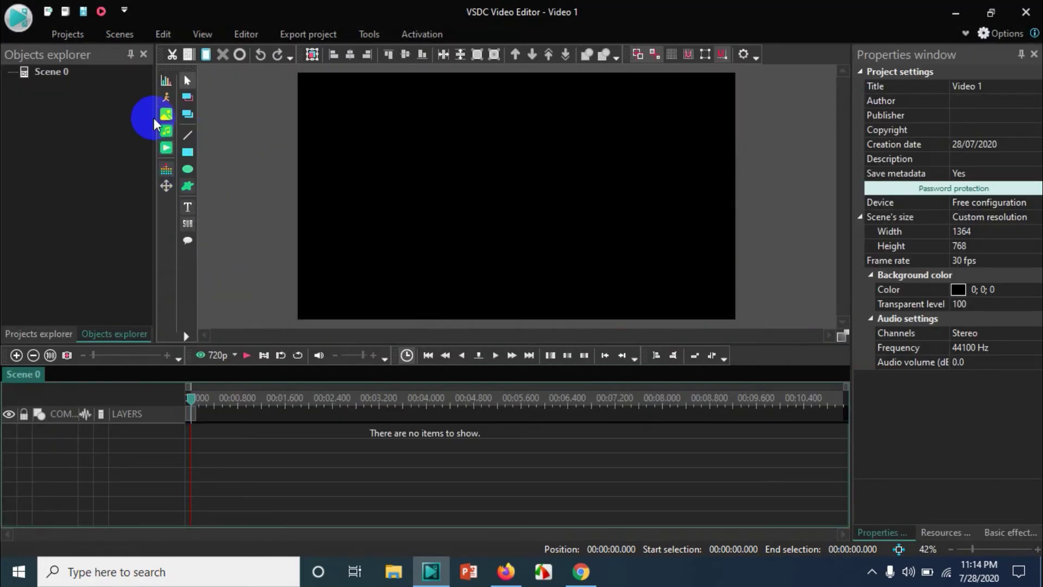
# Add the bitwarden image from the Downloads folder to the timeline with the default position settings.
pyautogui.click(165, 117)
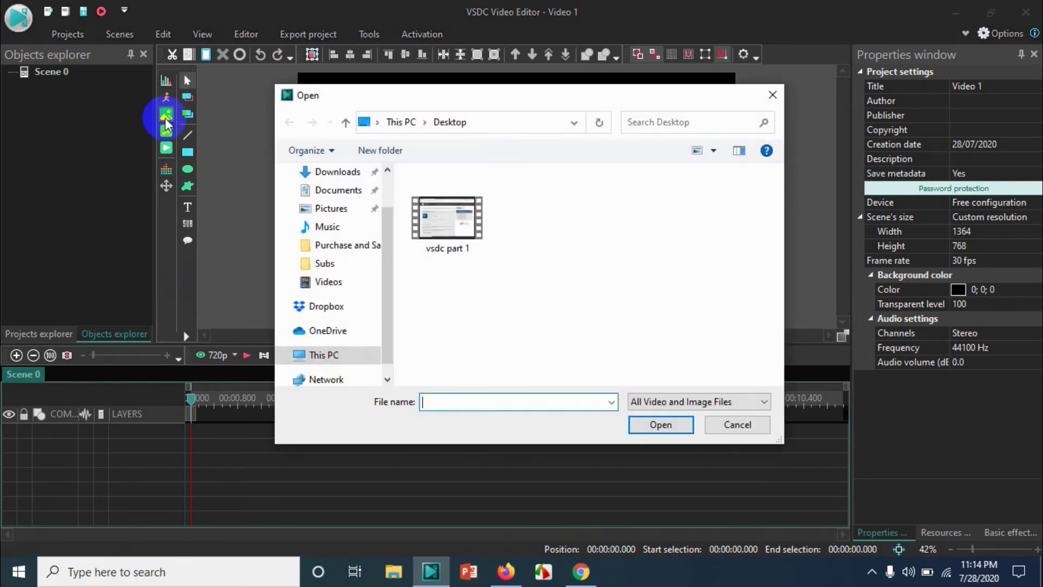
pyautogui.click(772, 95)
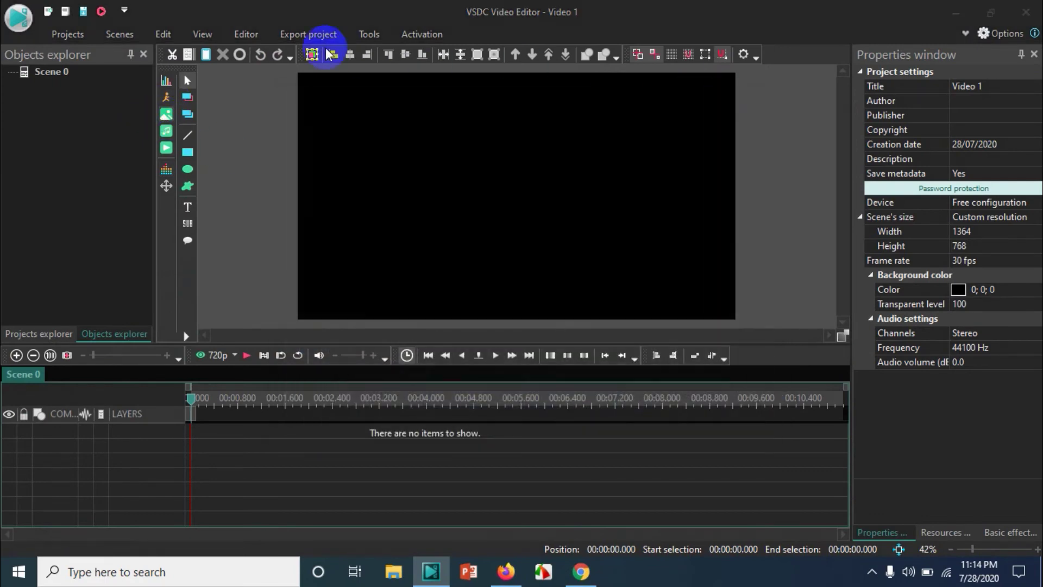
pyautogui.click(165, 113)
pyautogui.click(344, 145)
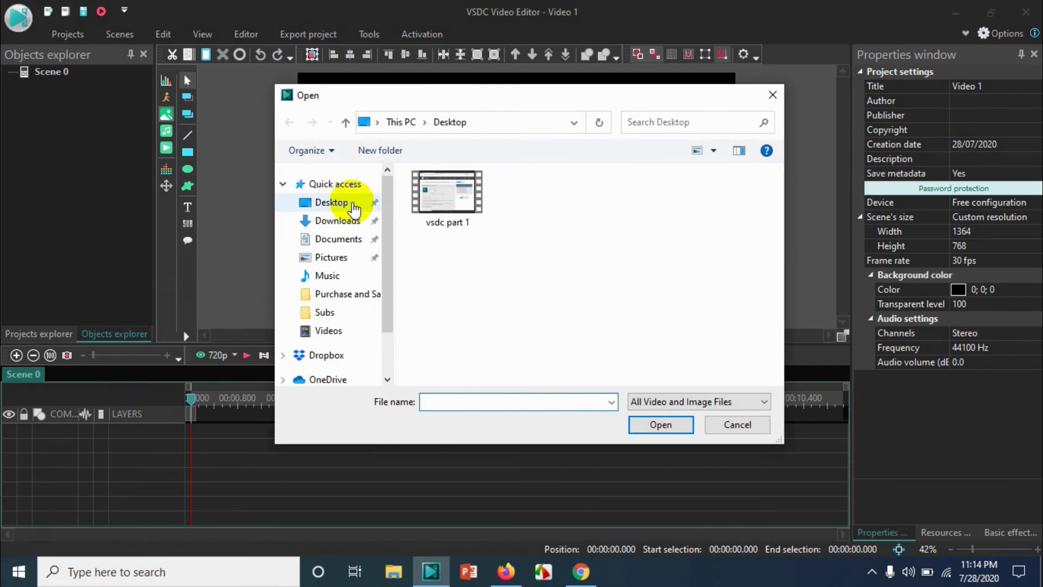
pyautogui.click(337, 221)
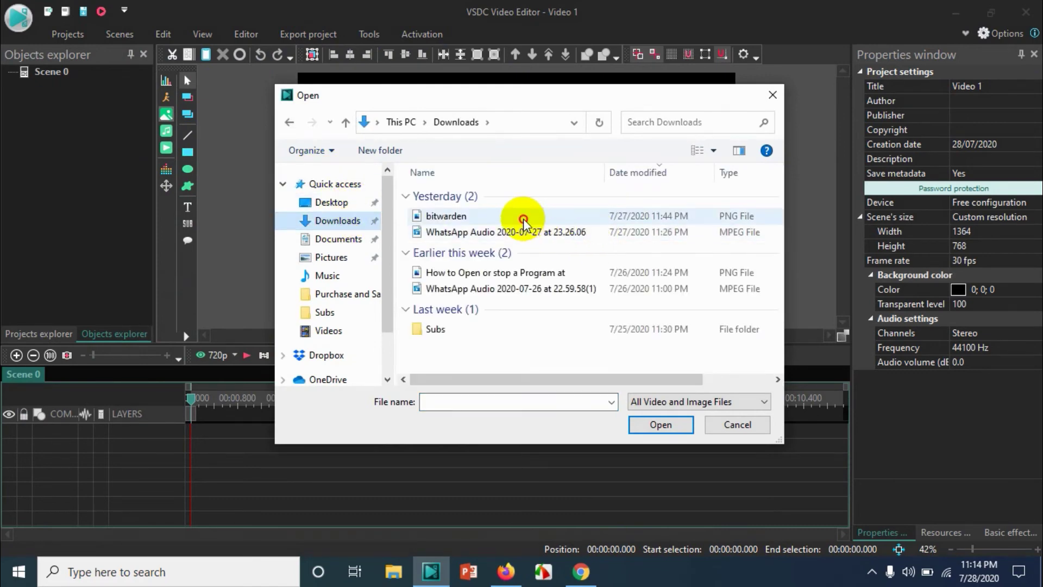
pyautogui.doubleClick(523, 218)
pyautogui.click(658, 356)
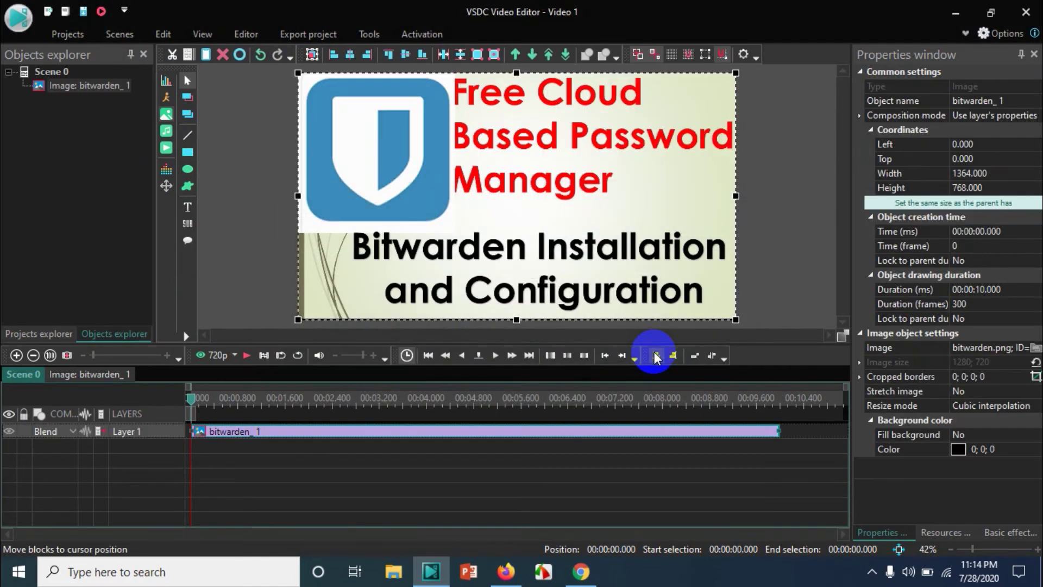
pyautogui.click(170, 133)
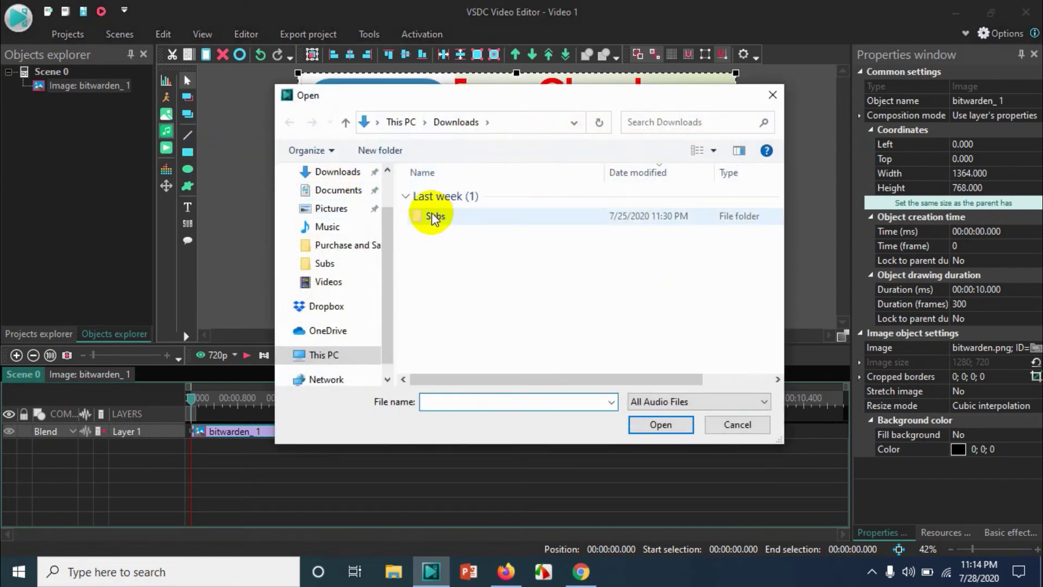
pyautogui.click(320, 173)
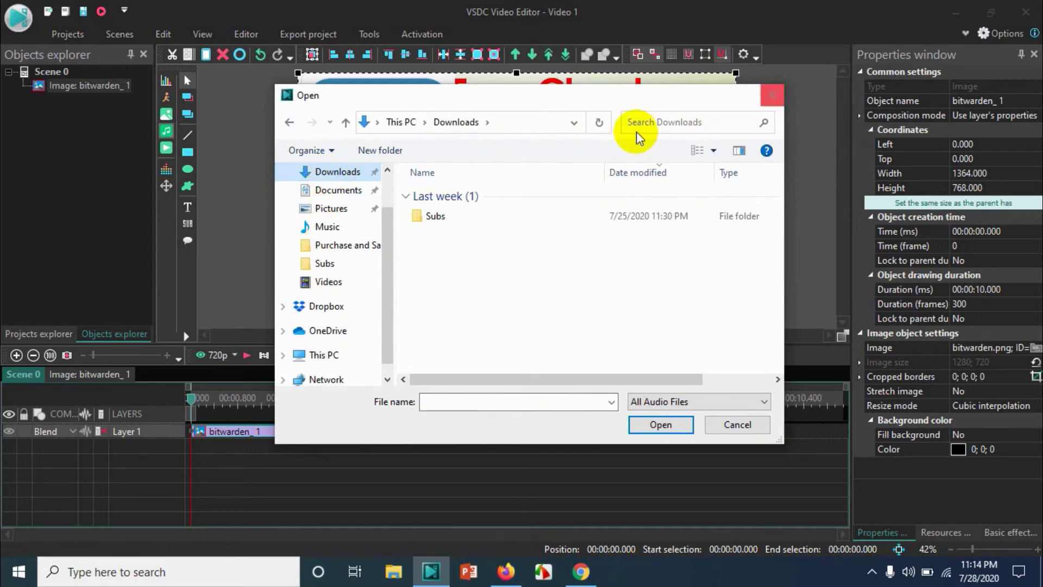
pyautogui.click(335, 228)
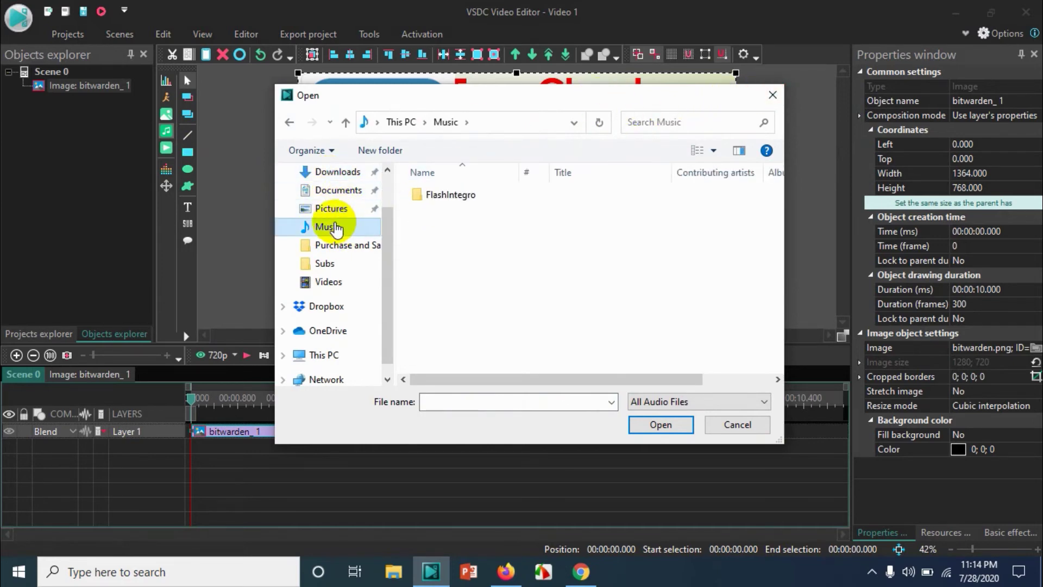
pyautogui.doubleClick(512, 194)
pyautogui.doubleClick(512, 195)
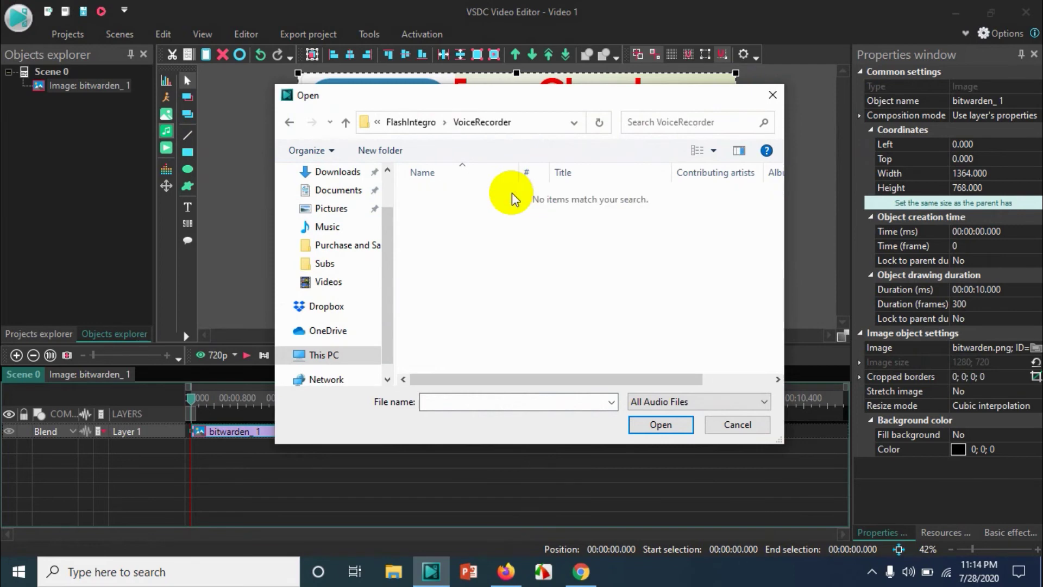
pyautogui.click(771, 96)
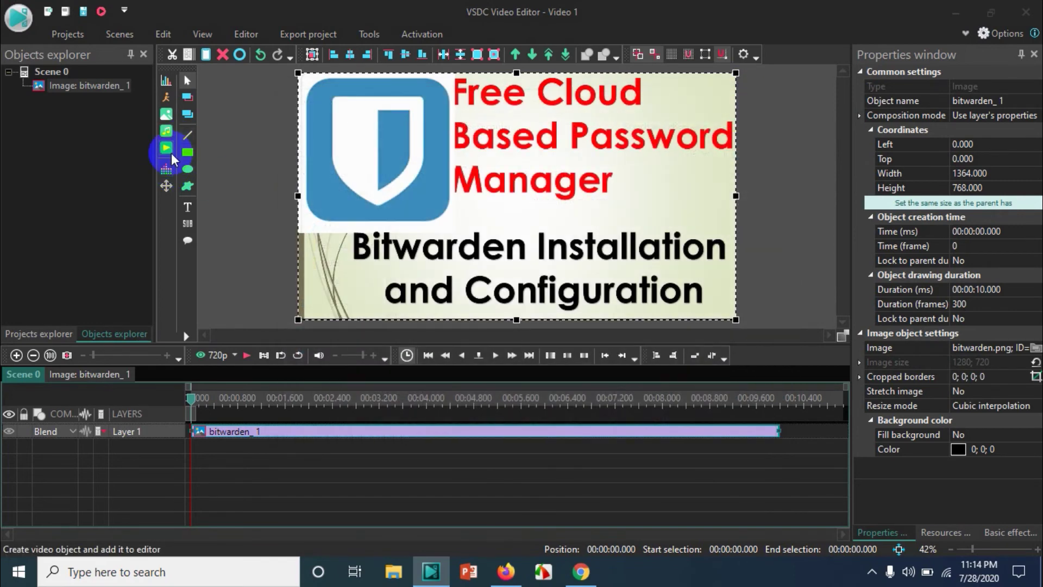
# Add the "vsdc part 1" video from the Desktop to the timeline with the default position settings.
pyautogui.click(171, 155)
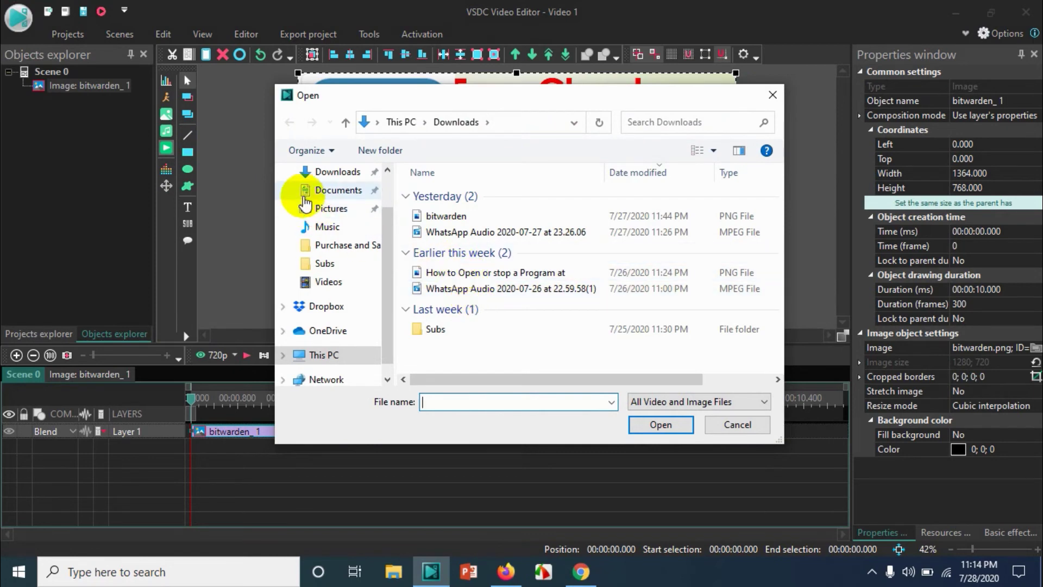
pyautogui.click(323, 205)
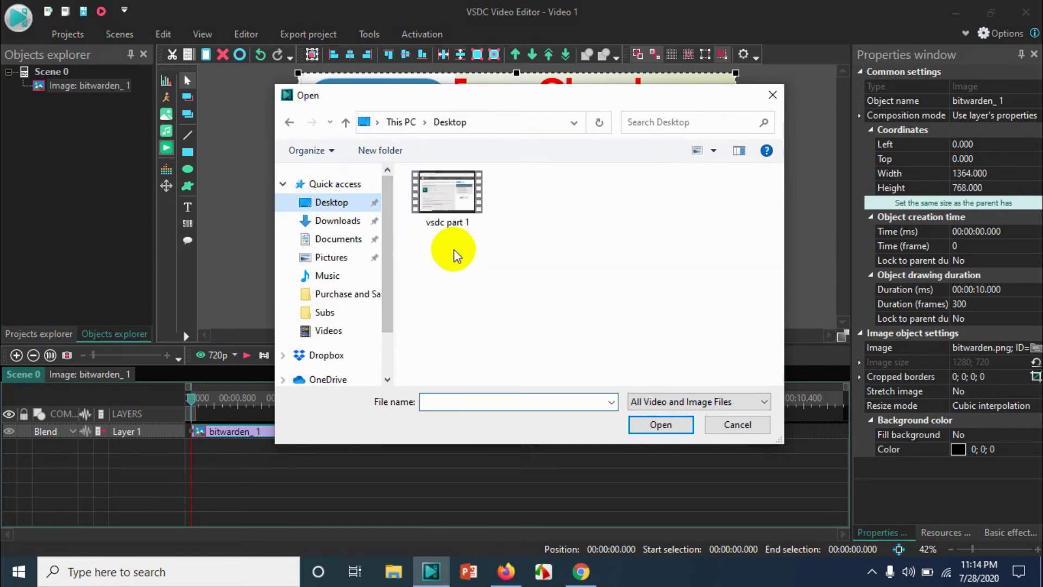
pyautogui.doubleClick(466, 186)
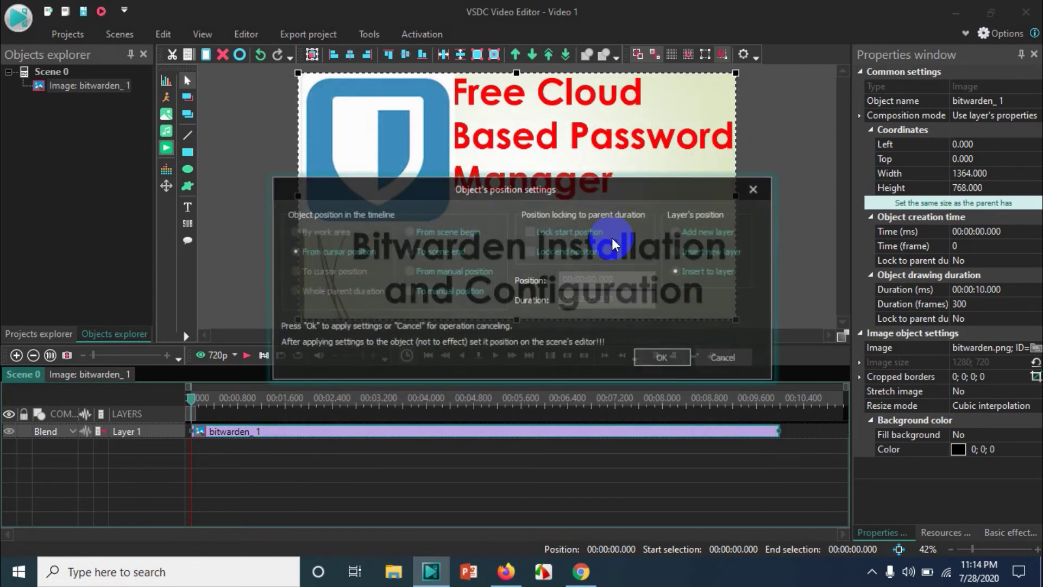
pyautogui.click(652, 367)
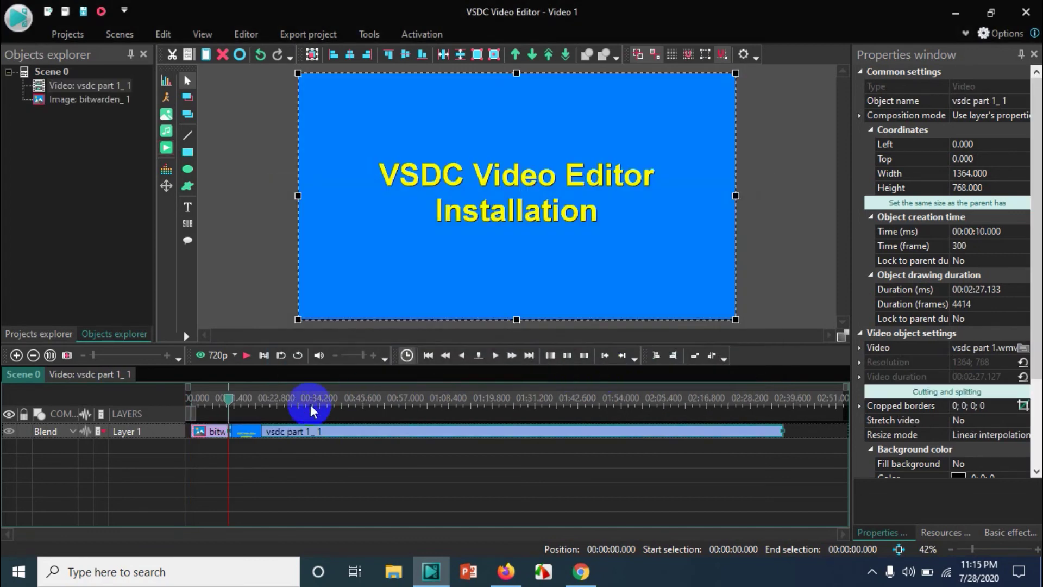
# Rearrange the timeline so the bitwarden image follows the vsdc part 1 video, starting at 00:02:27.133 on its own layer.
pyautogui.moveTo(274, 438); pyautogui.dragTo(767, 428)
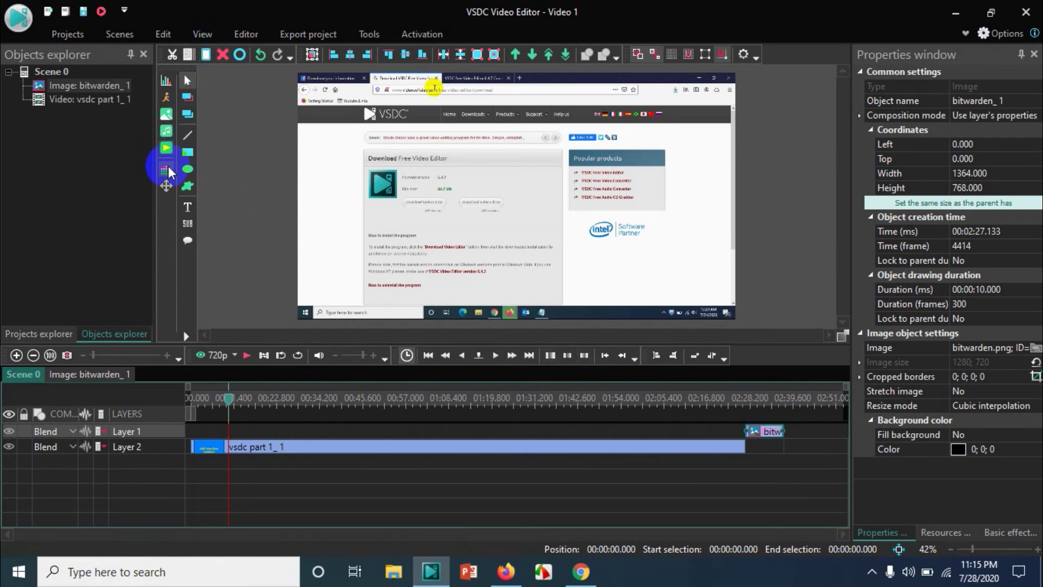
pyautogui.click(428, 324)
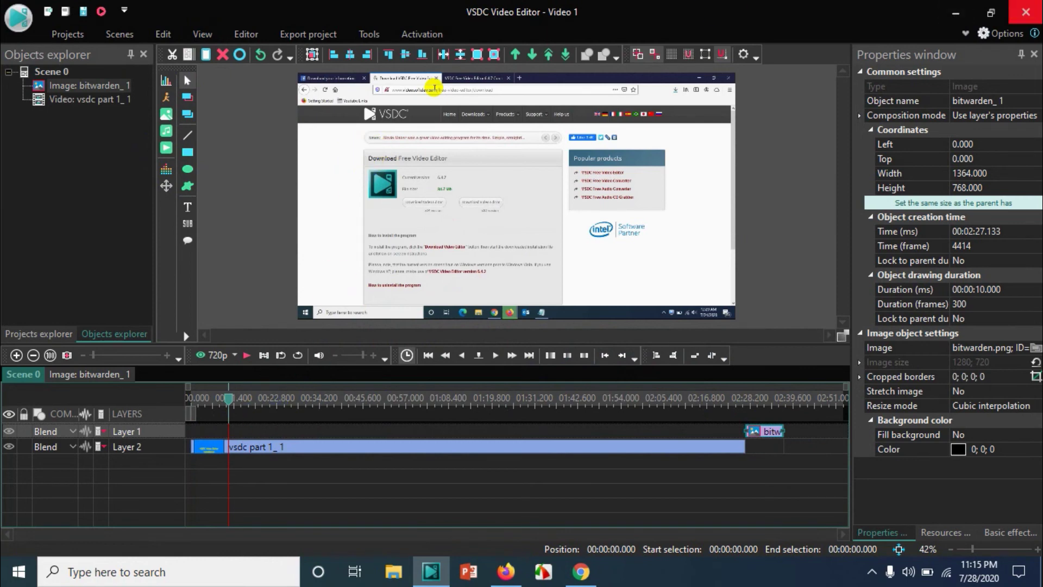
# Close the editor and save the project to the Desktop as Video 1.
pyautogui.click(1025, 16)
pyautogui.click(509, 270)
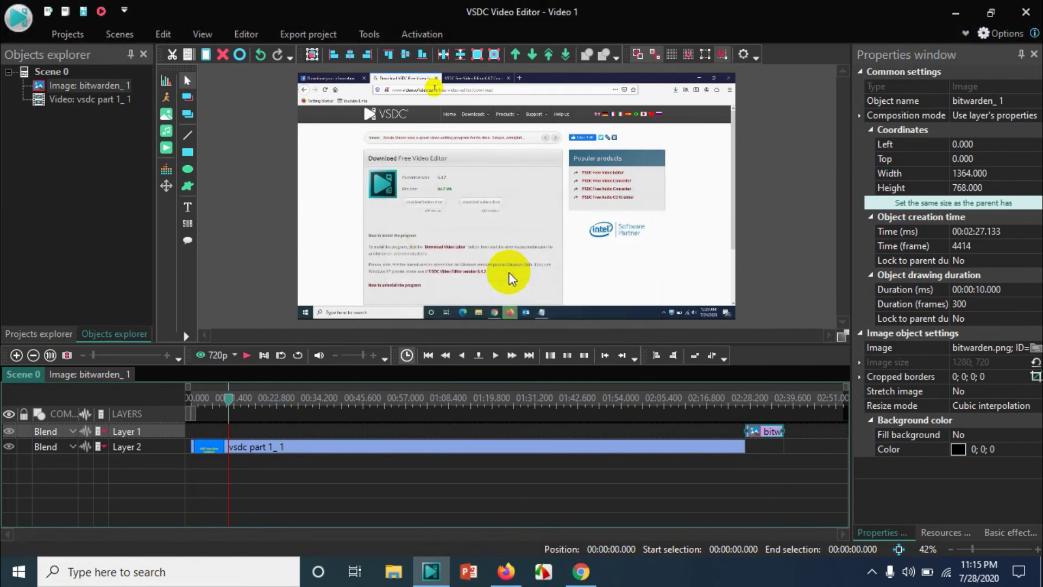
pyautogui.moveTo(385, 255); pyautogui.dragTo(337, 220)
pyautogui.click(333, 206)
pyautogui.click(637, 428)
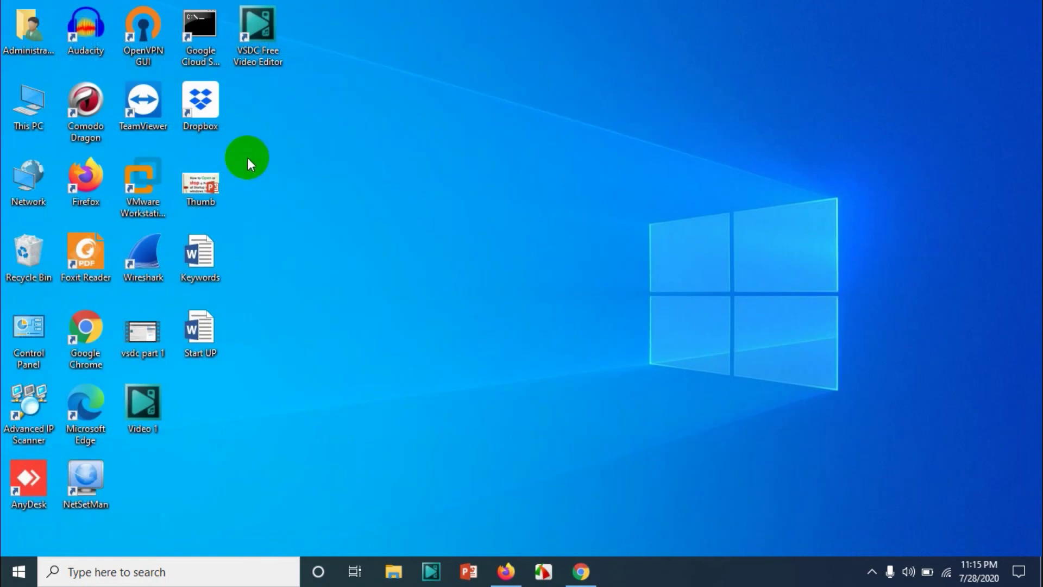
# Reopen the saved Video 1 project from the desktop and try to close the editor.
pyautogui.doubleClick(143, 413)
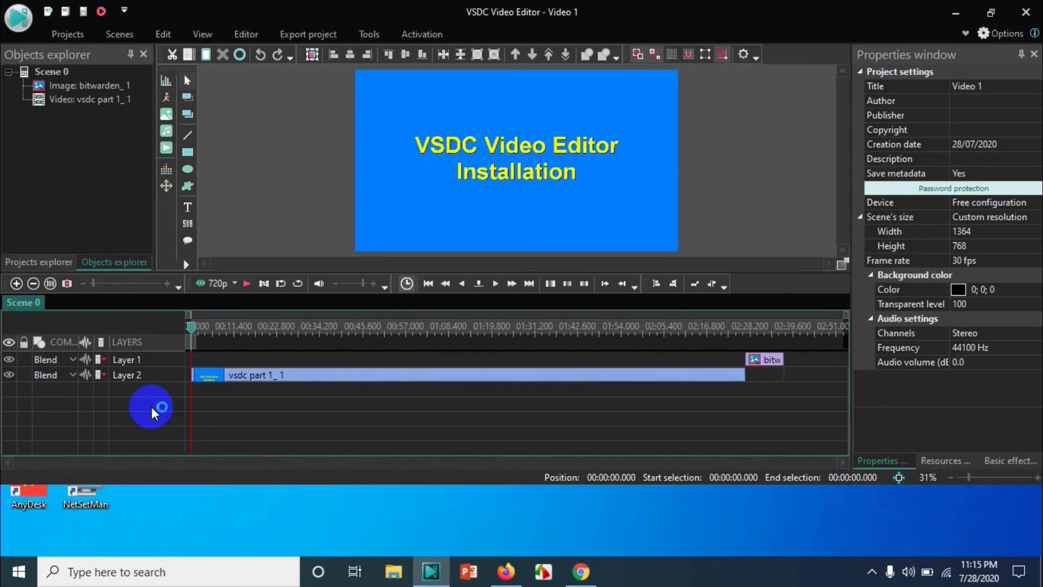
pyautogui.click(1028, 9)
pyautogui.click(630, 274)
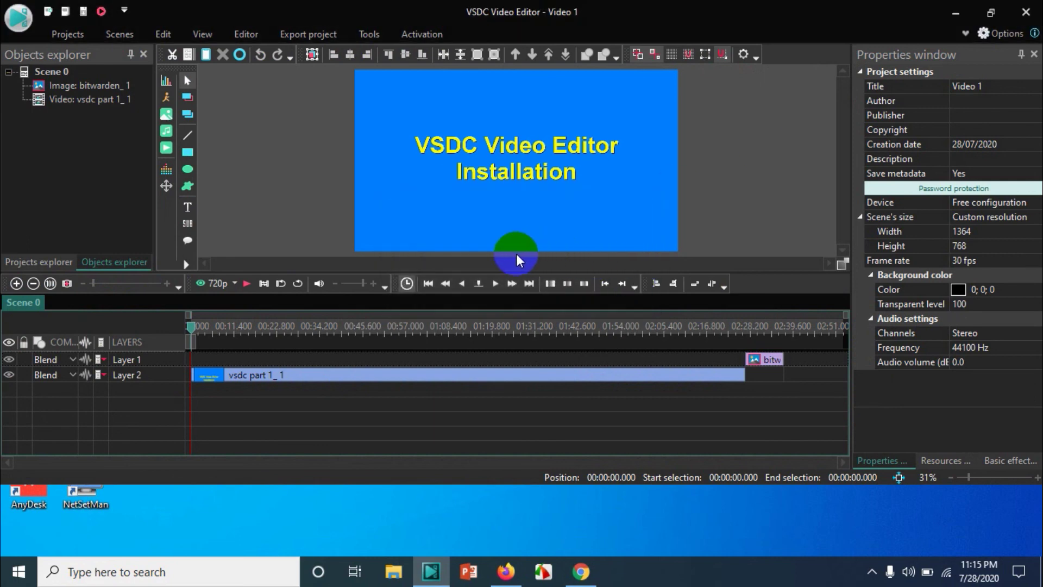